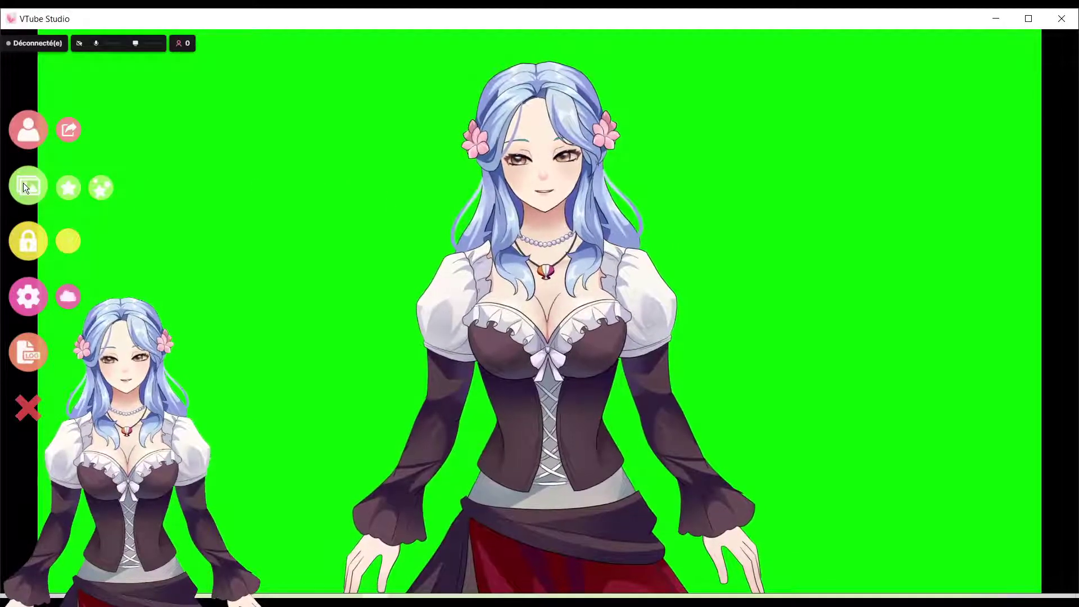
Close the VTube Studio background list without choosing a background.
click(23, 184)
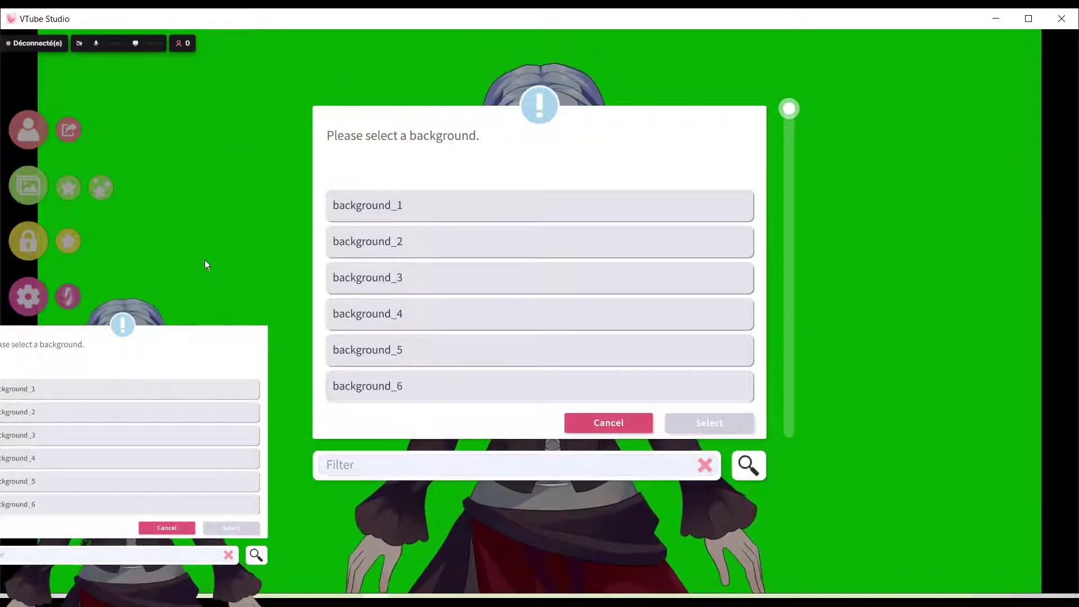
scroll(401, 379, down, 3)
click(601, 421)
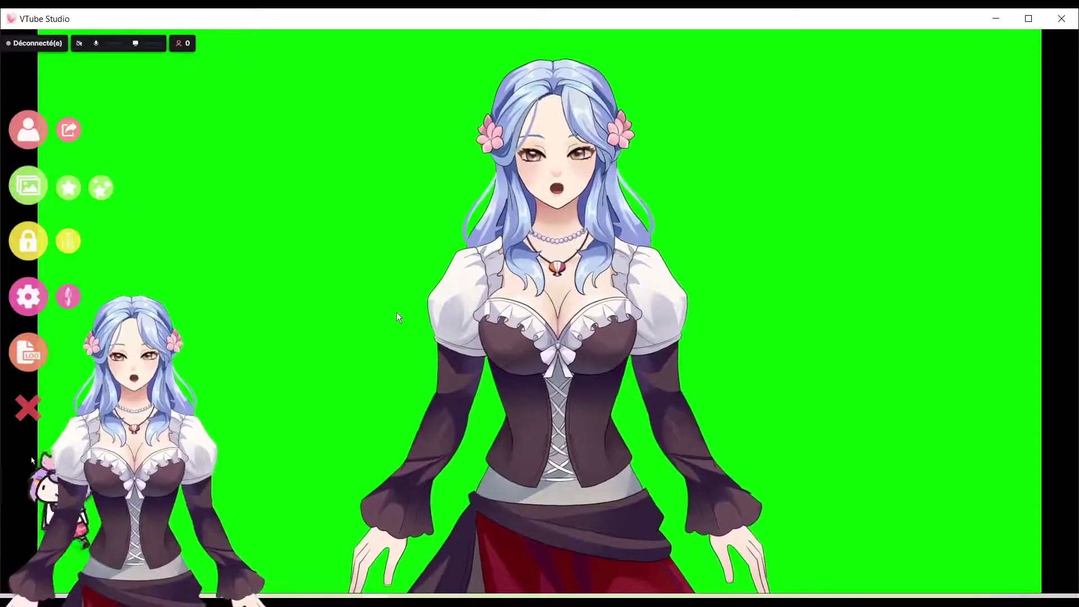
Unlock model movement and drag the avatar near the centre of the green screen.
click(25, 240)
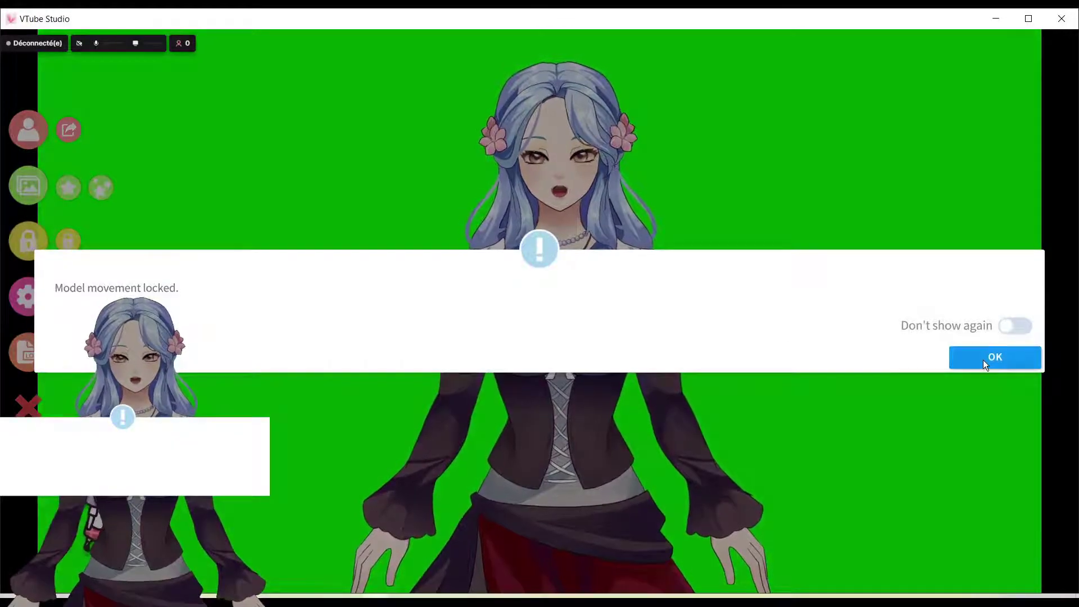
click(983, 360)
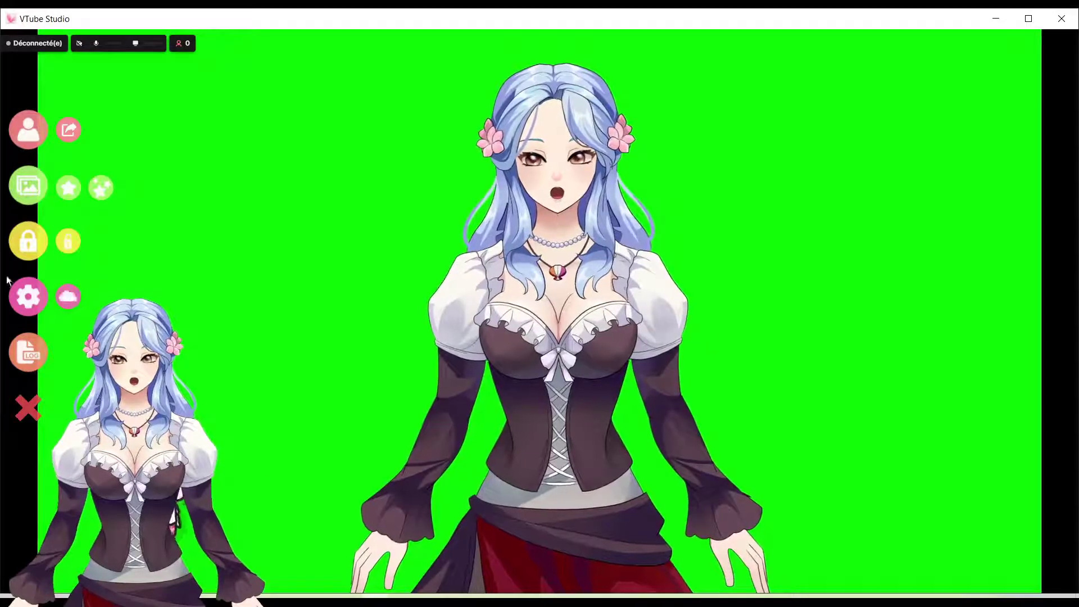
click(25, 241)
click(980, 358)
drag(589, 292, 605, 317)
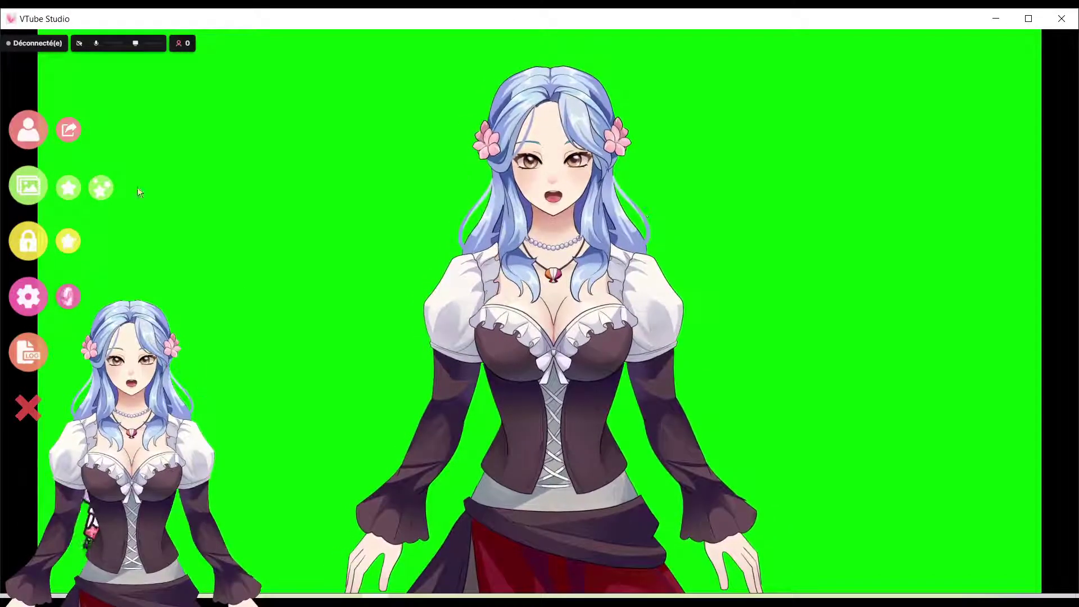
Re-lock the model's movement and hide the side menu.
click(27, 242)
click(915, 348)
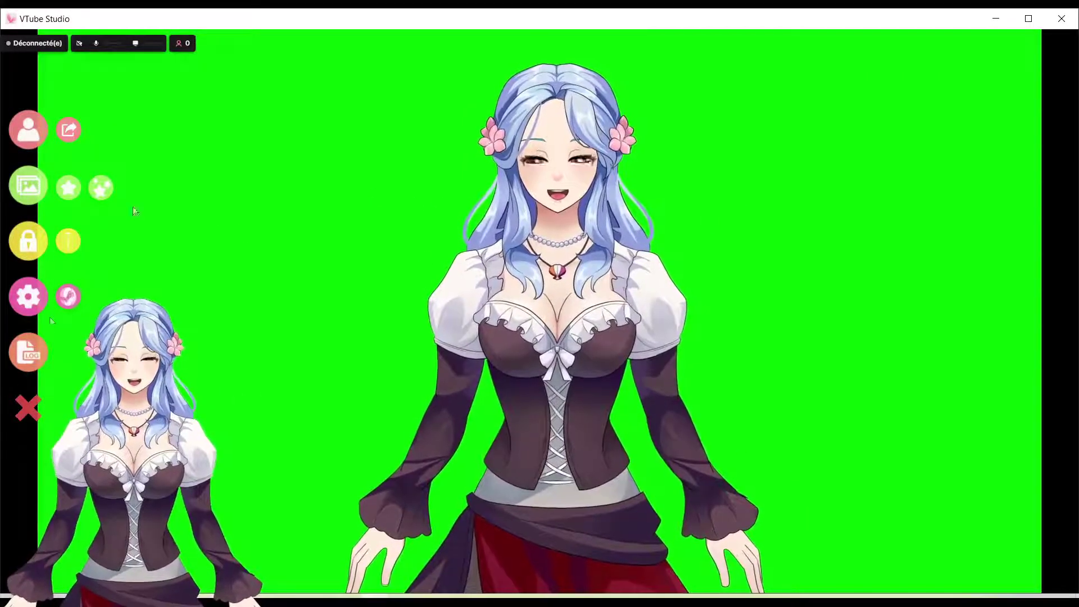
click(29, 407)
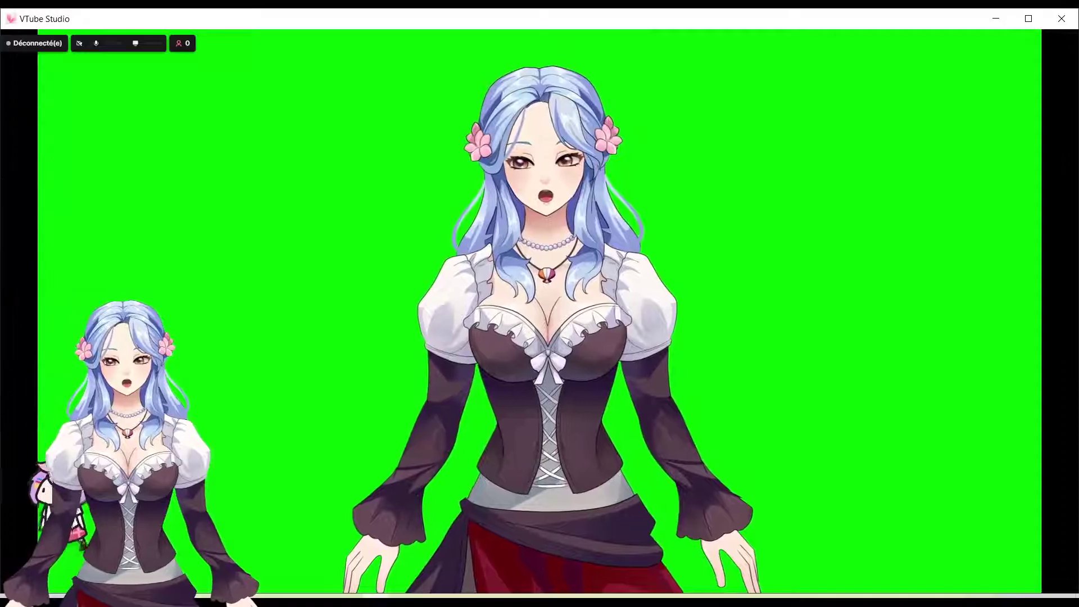
Minimise VTube Studio, edit Test Scene in Twitch Studio, and bring up the + Ajouter layer choices.
click(997, 18)
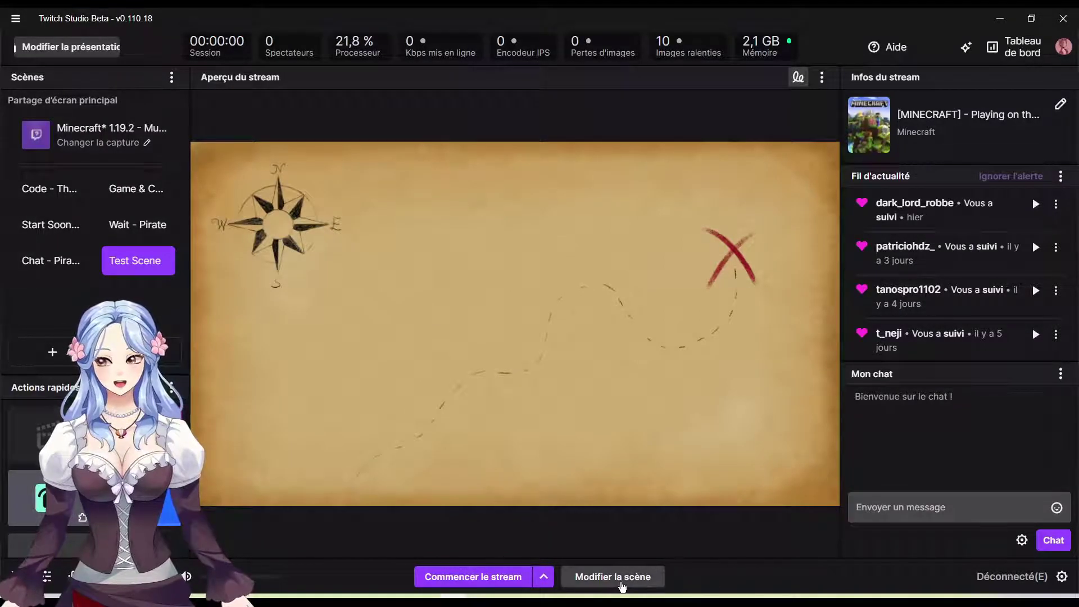
click(618, 582)
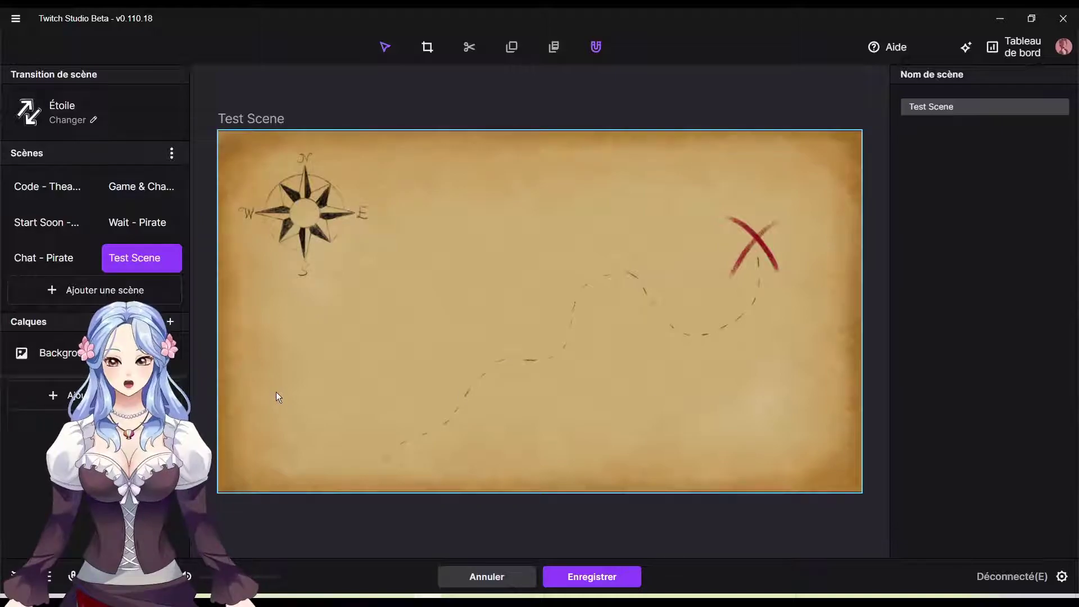
click(56, 395)
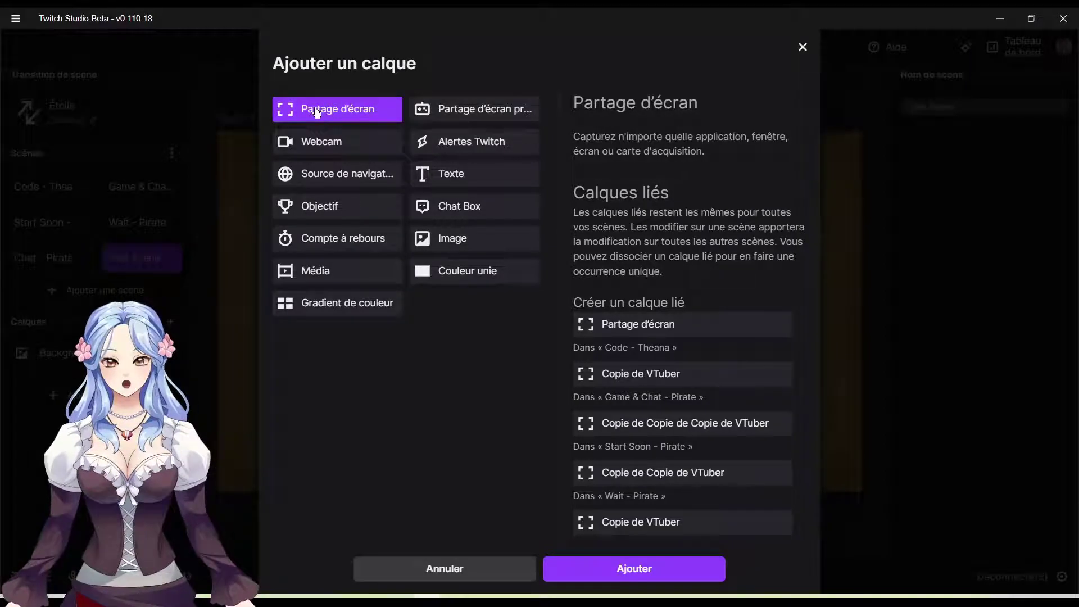
Add a Partage d'écran layer whose source is the VTube Studio window.
click(646, 570)
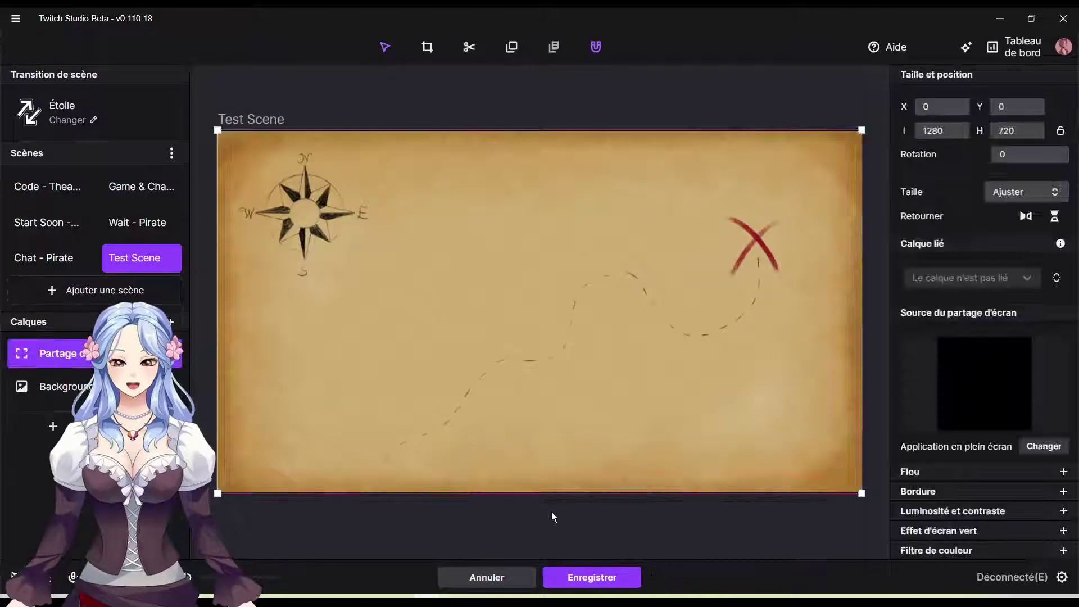
click(1038, 444)
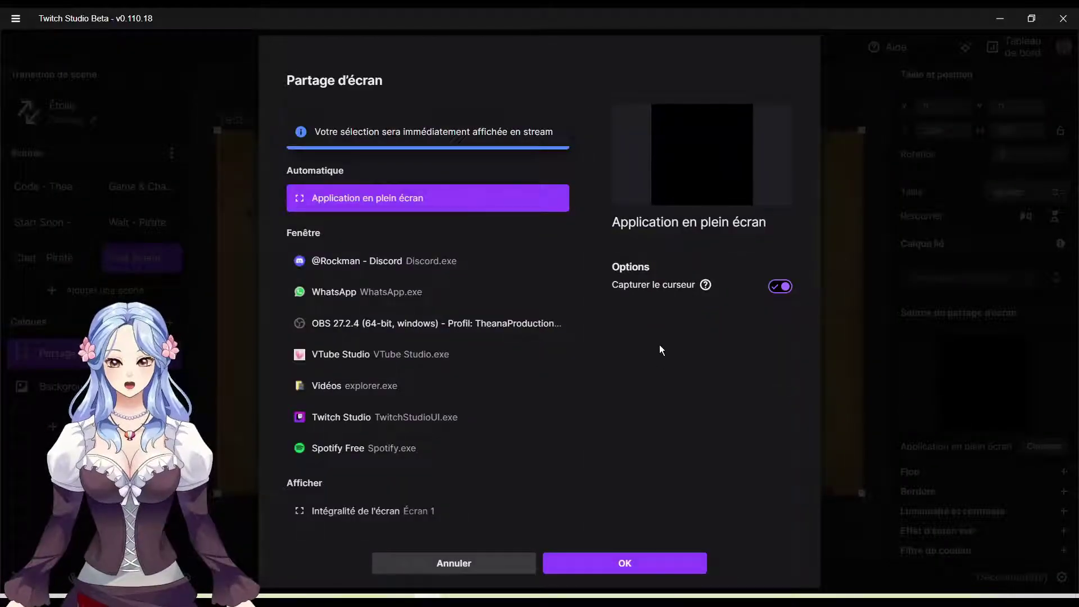
click(374, 360)
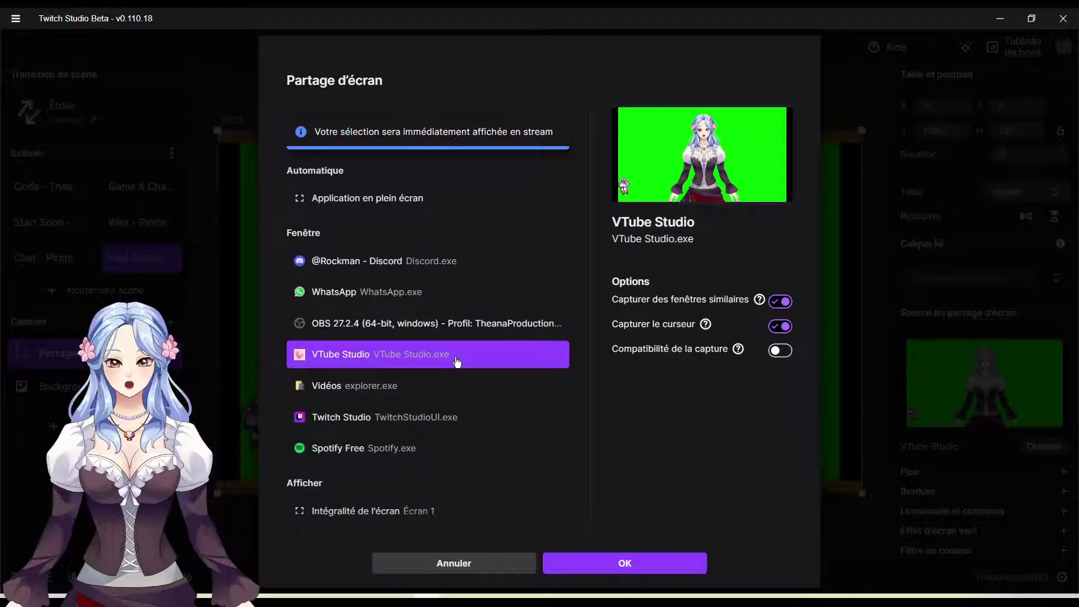
click(641, 559)
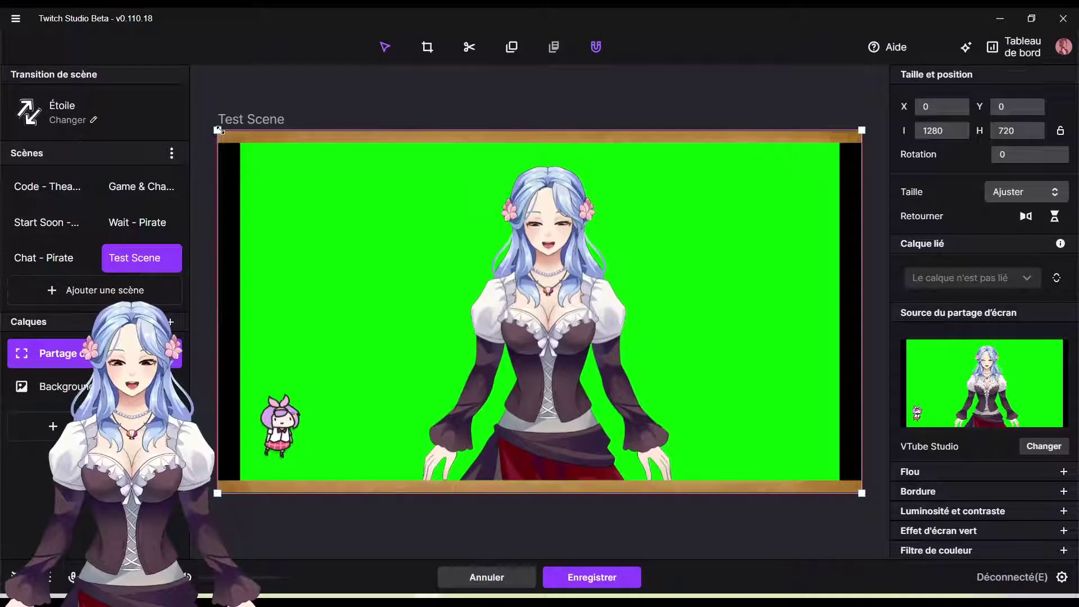
Lock the layer's proportions, narrow it from the left, and set Taille to Remplir.
click(1061, 133)
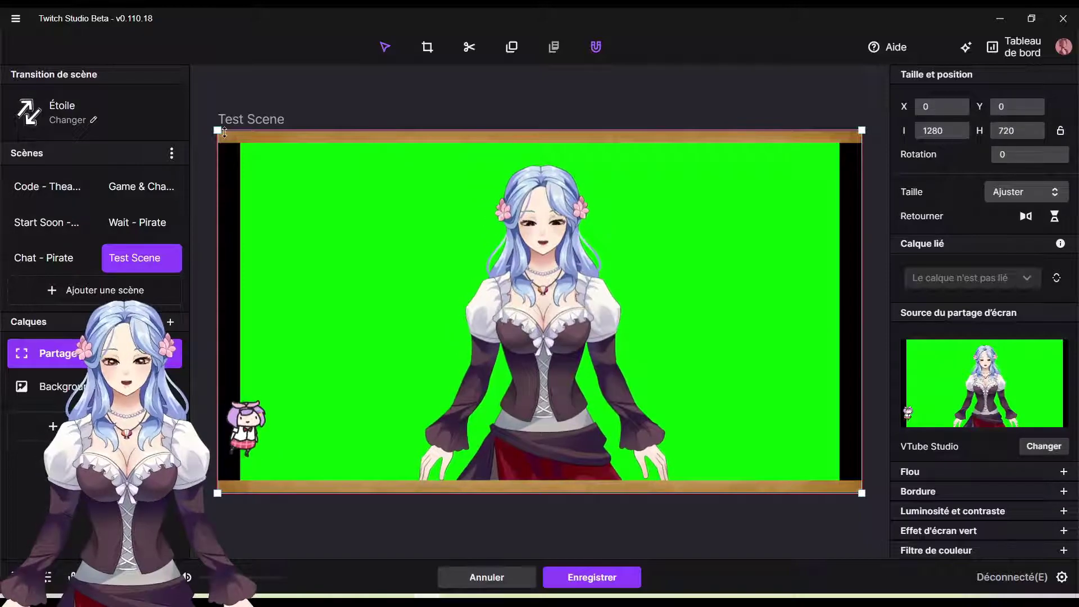
drag(219, 172, 403, 175)
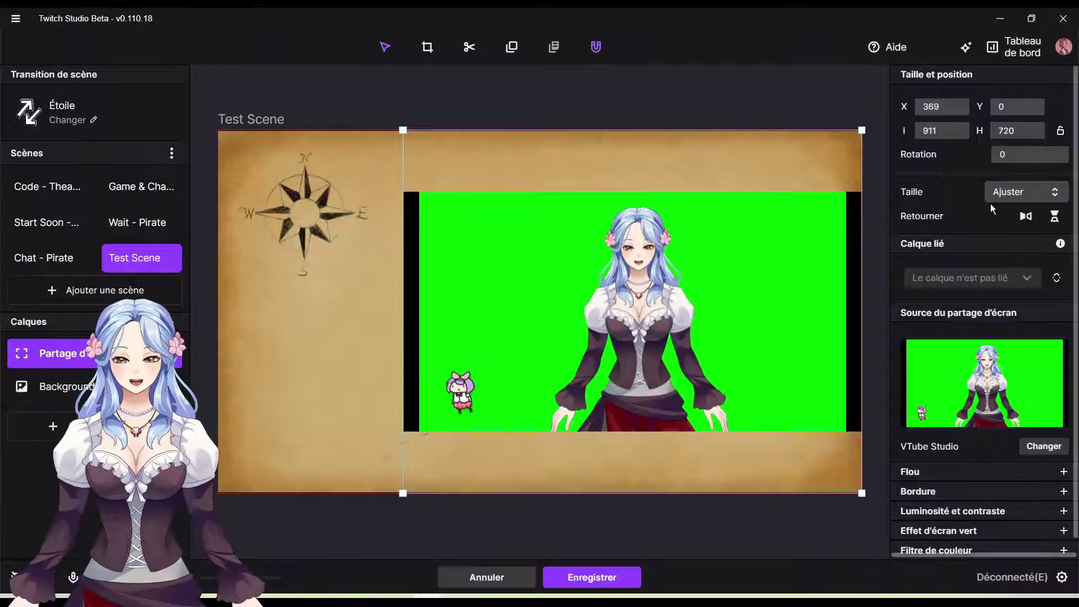
click(1020, 193)
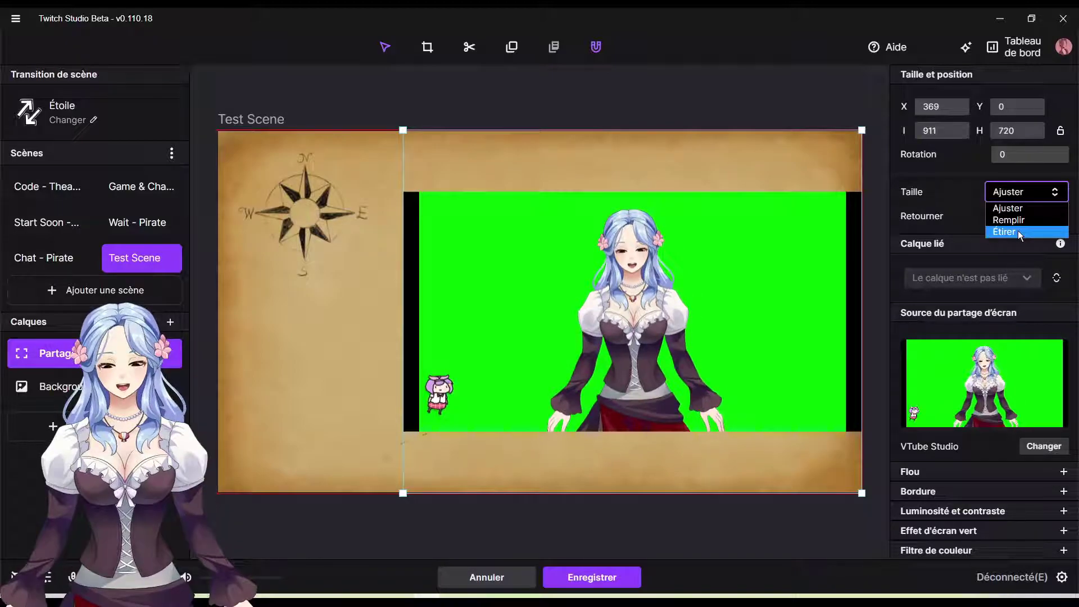
click(1017, 222)
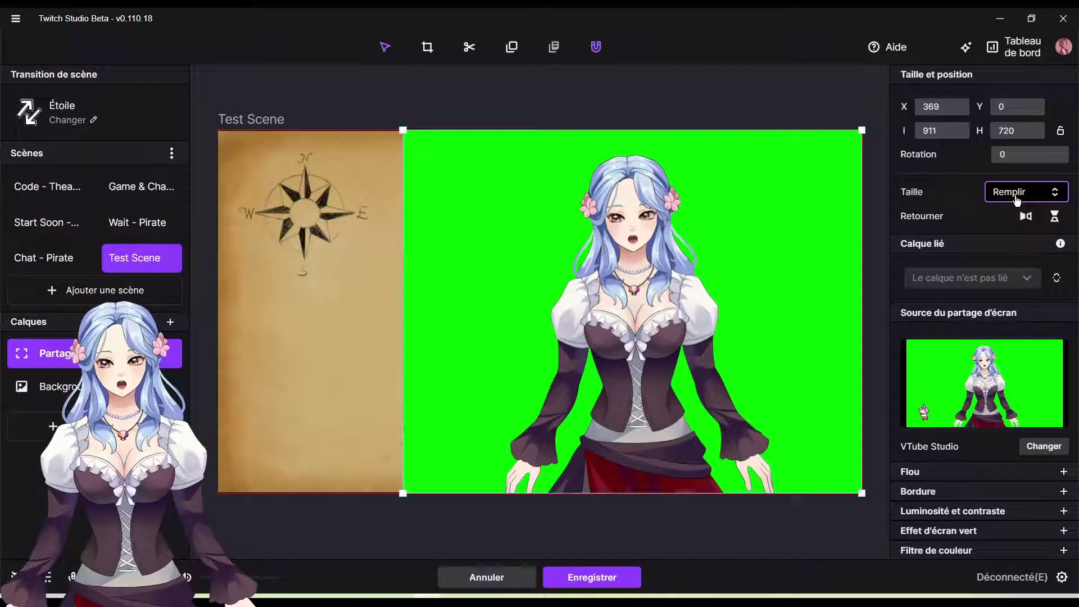
Switch the Taille mode between Remplir and Étirer so the capture fills its frame.
click(1018, 197)
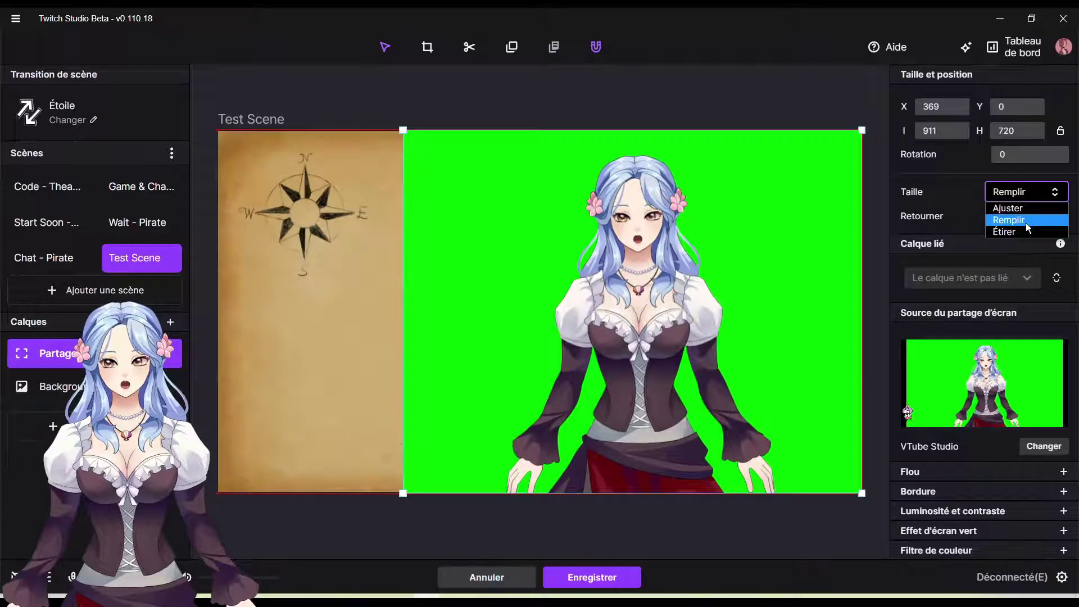
click(1026, 222)
click(1026, 191)
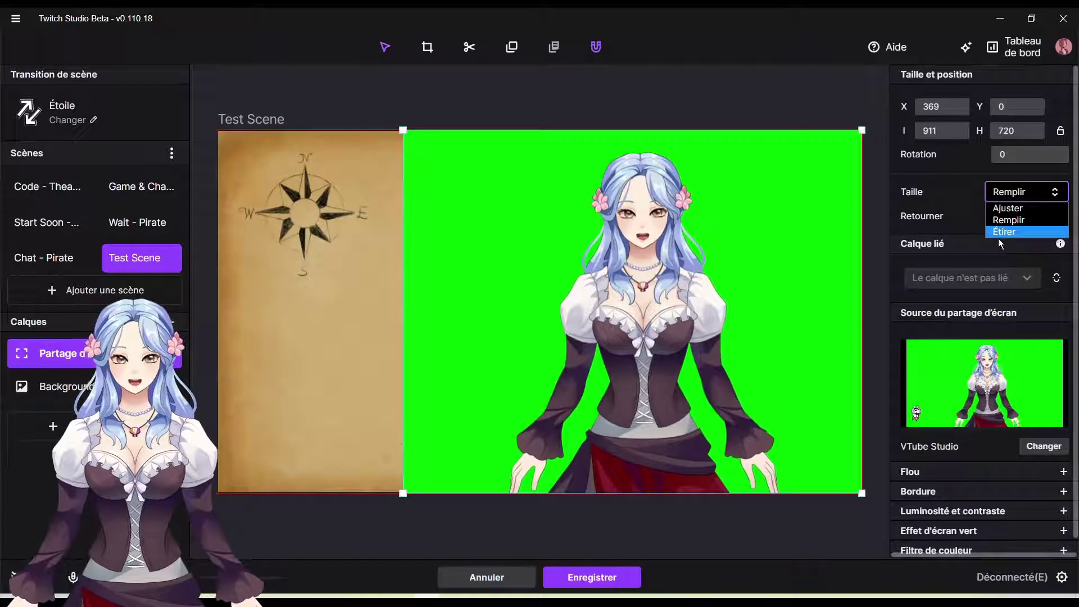
click(998, 239)
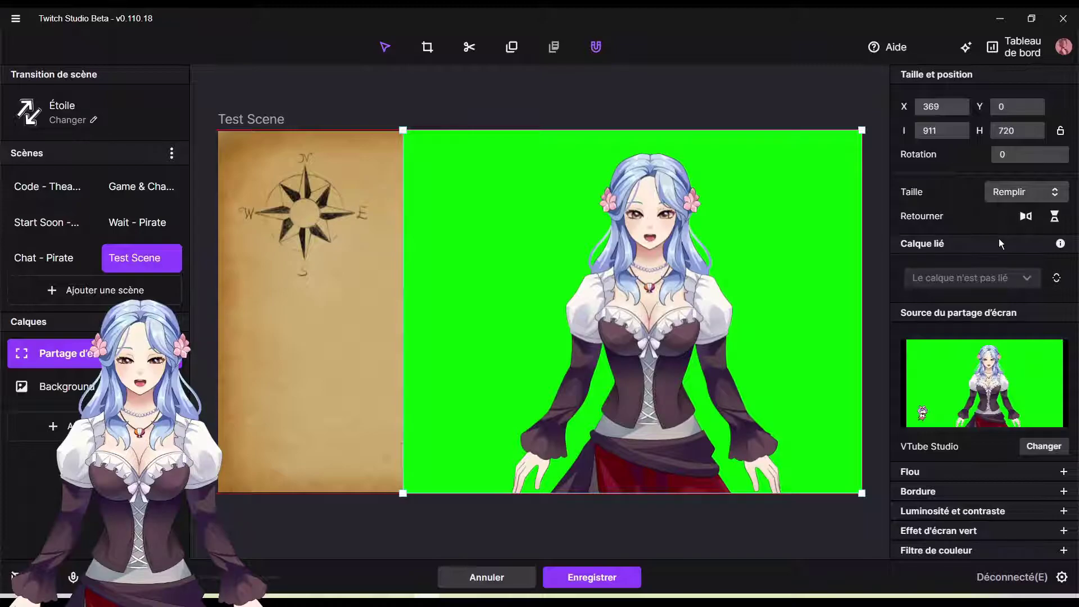
key(space)
click(1000, 232)
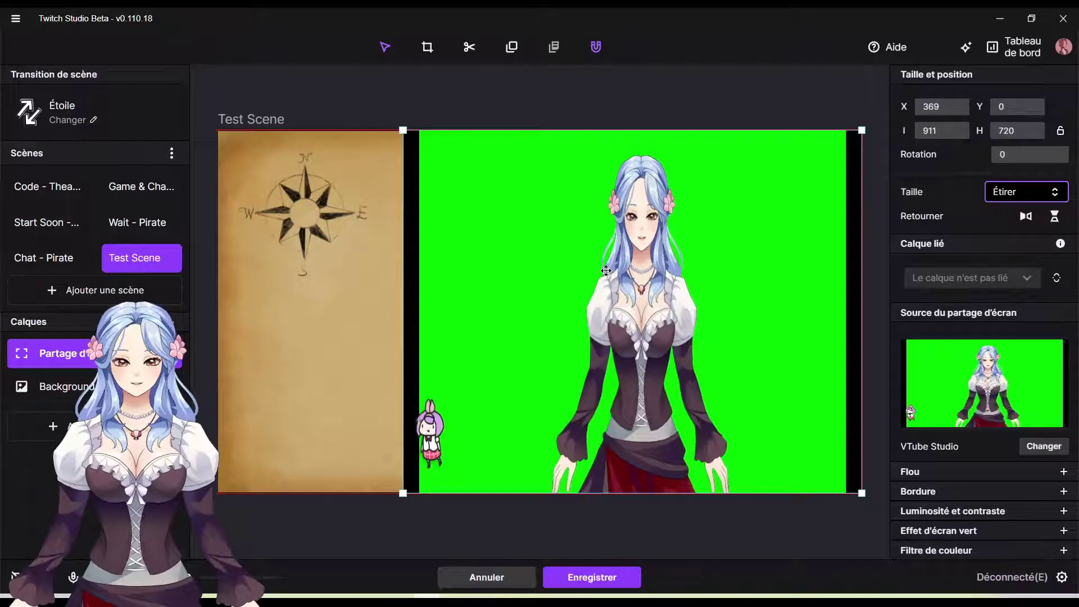
click(1009, 193)
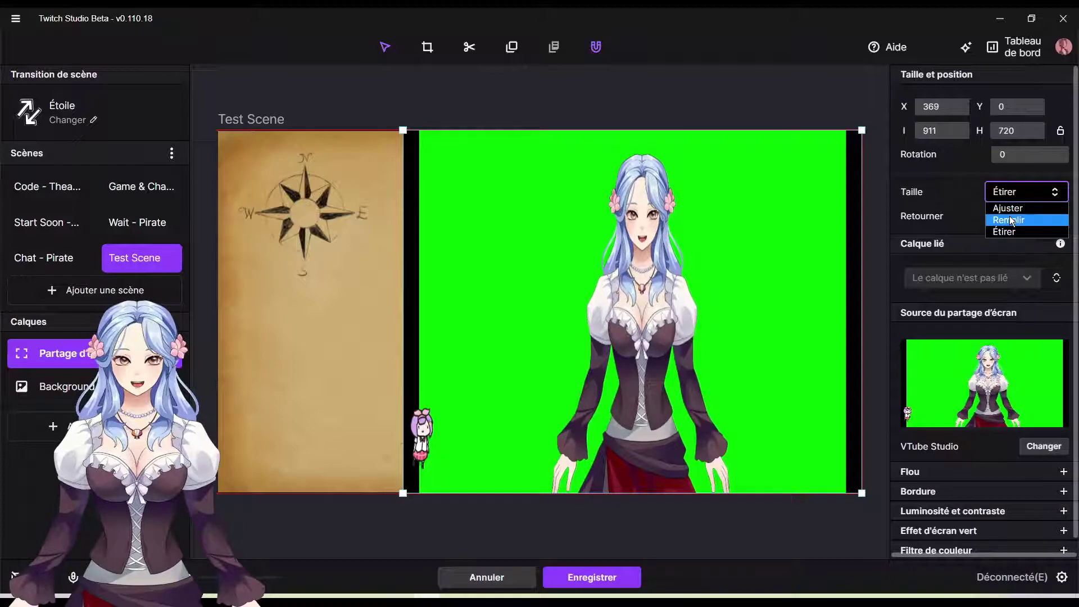
click(1010, 220)
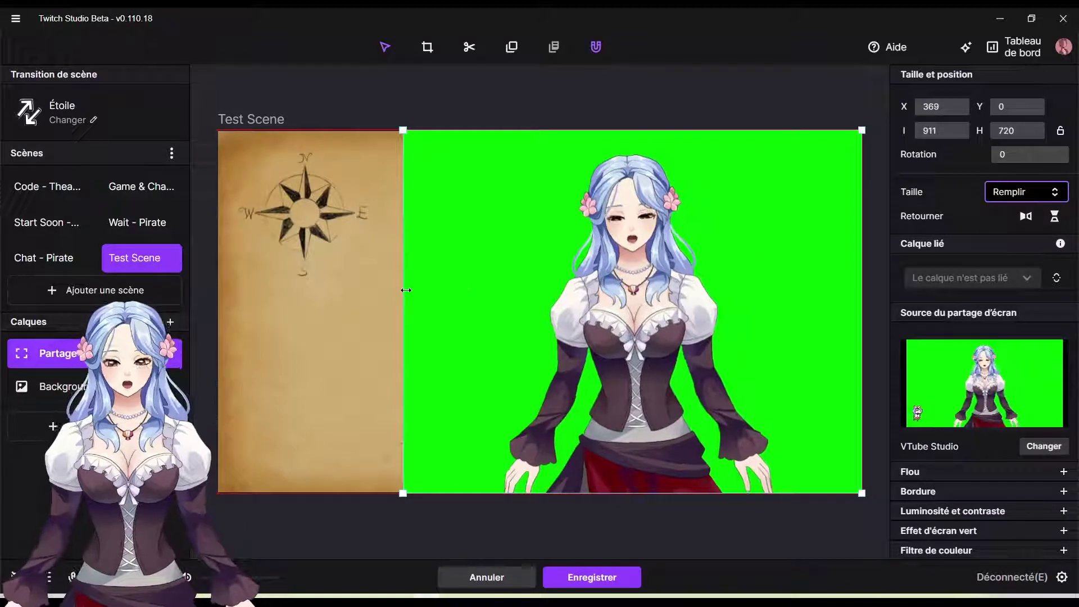
Pull the capture's left and right edges inward into a narrow 117×429 strip at Y 291.
drag(419, 286, 730, 276)
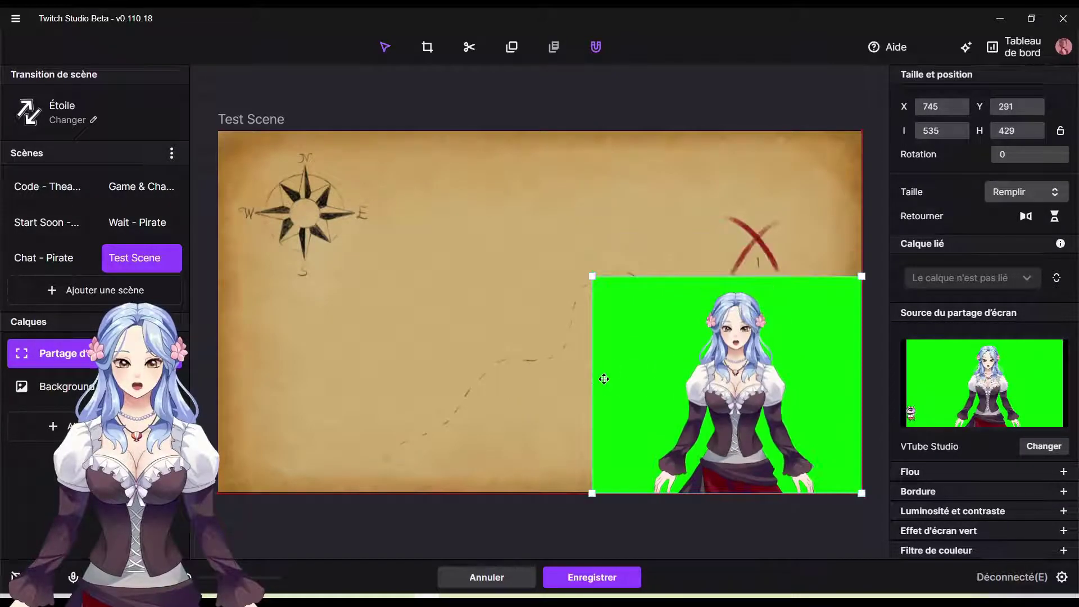
drag(590, 381, 650, 388)
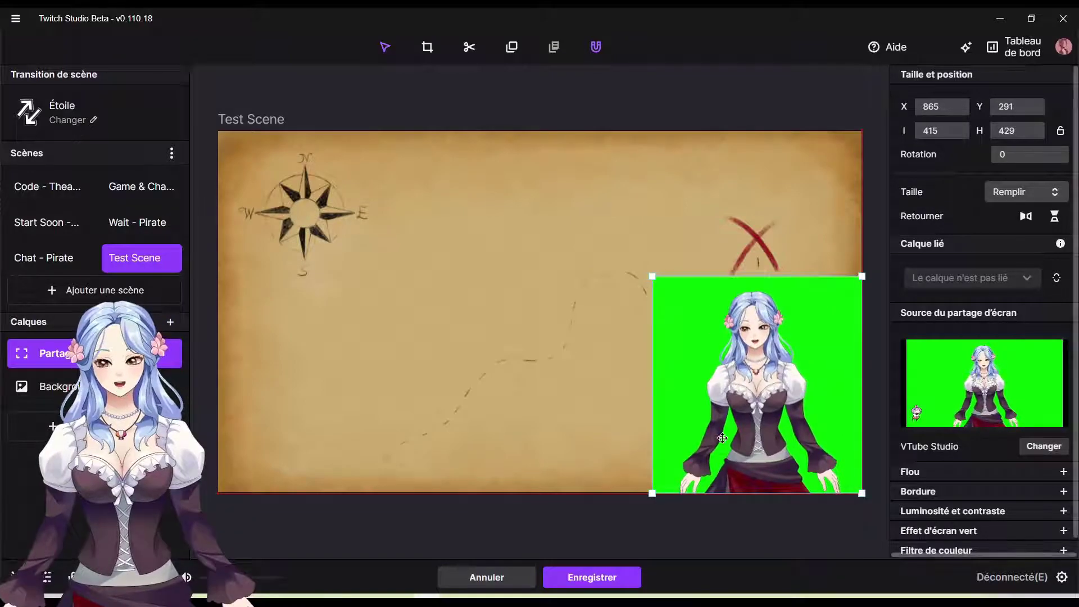
mouse_move(652, 425)
mouse_down()
mouse_move(774, 428)
mouse_move(632, 428)
mouse_up()
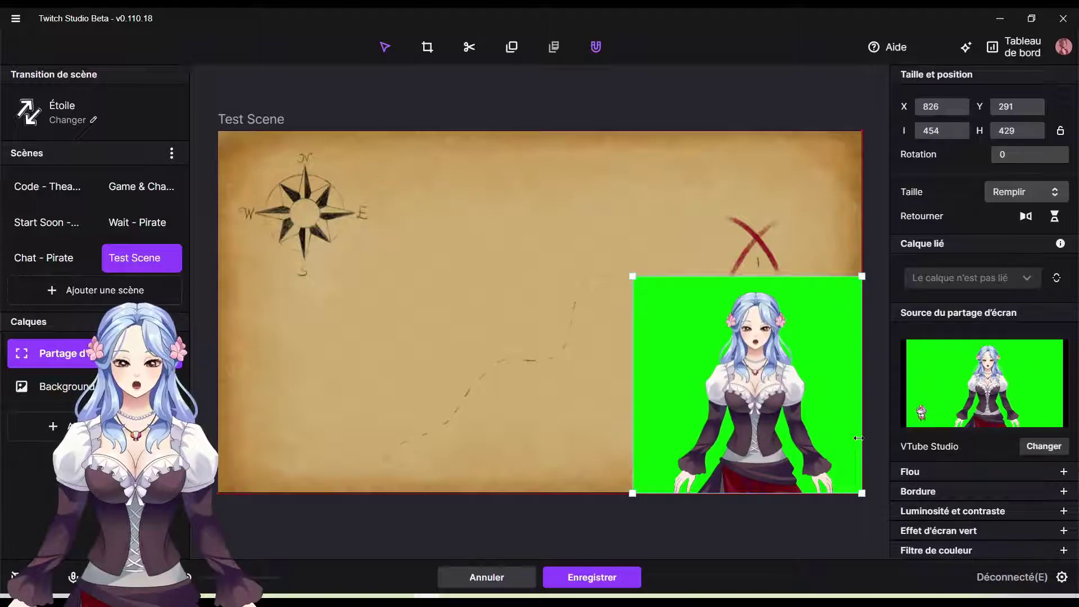
drag(858, 438, 727, 432)
drag(697, 431, 690, 431)
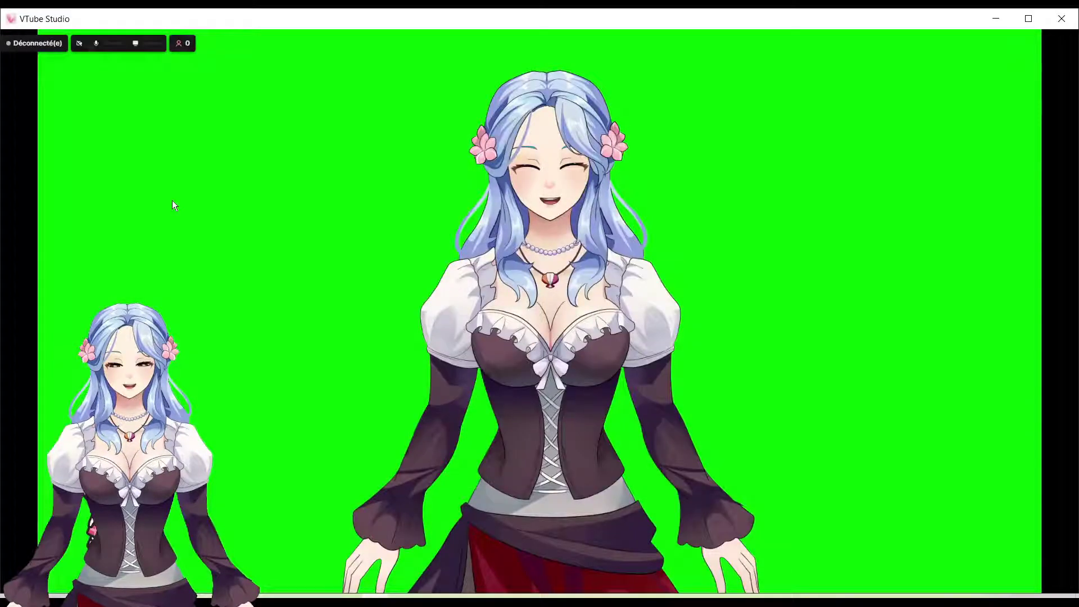
Show VTube Studio's side menu, unlock and relock model movement, then minimise the window.
double_click(213, 278)
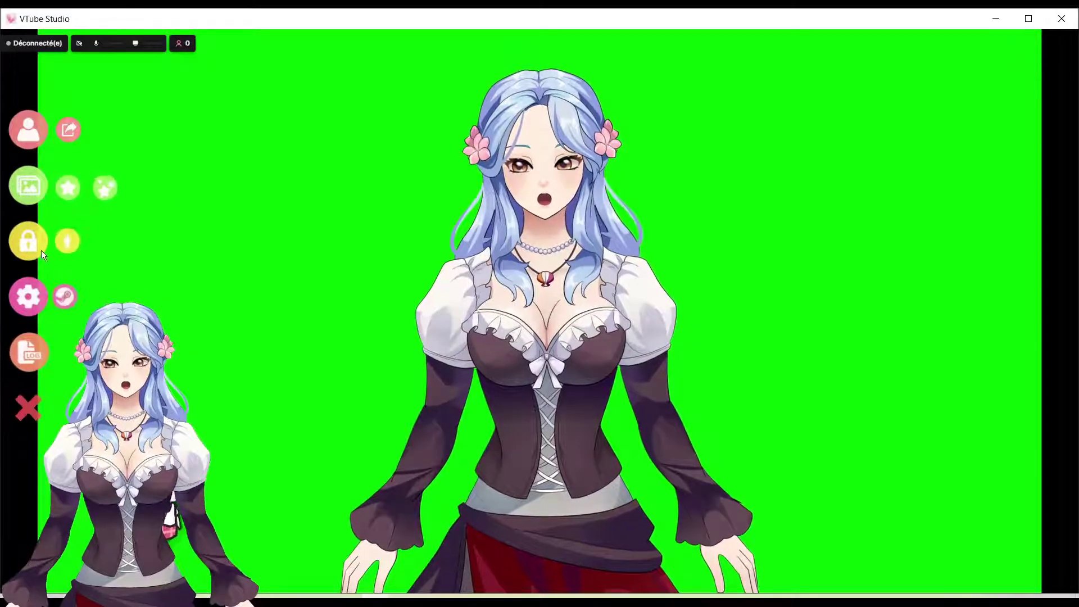
click(42, 251)
click(1005, 358)
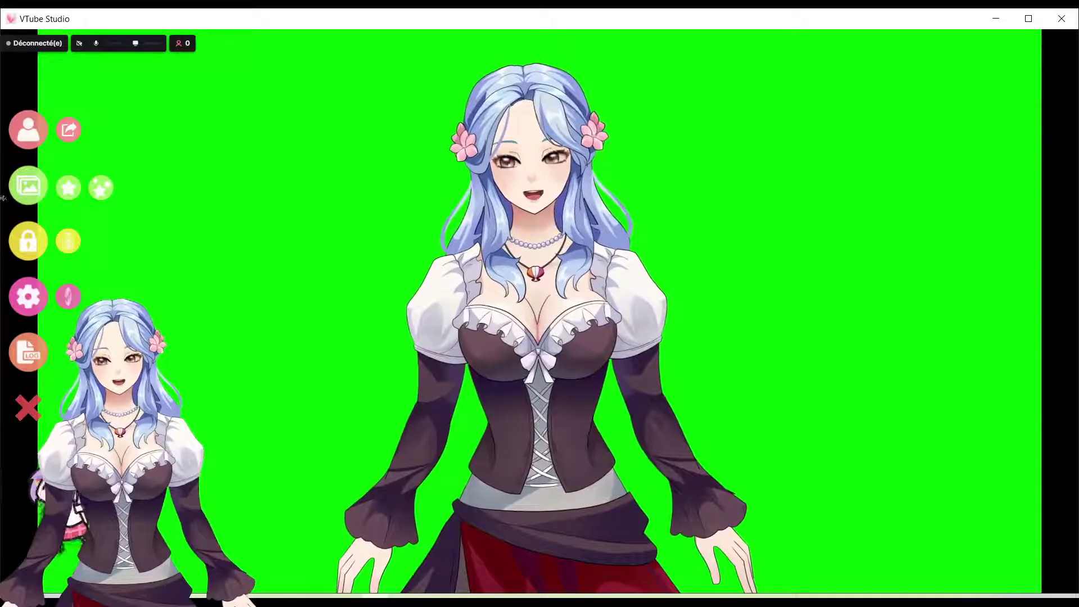
click(22, 253)
click(999, 359)
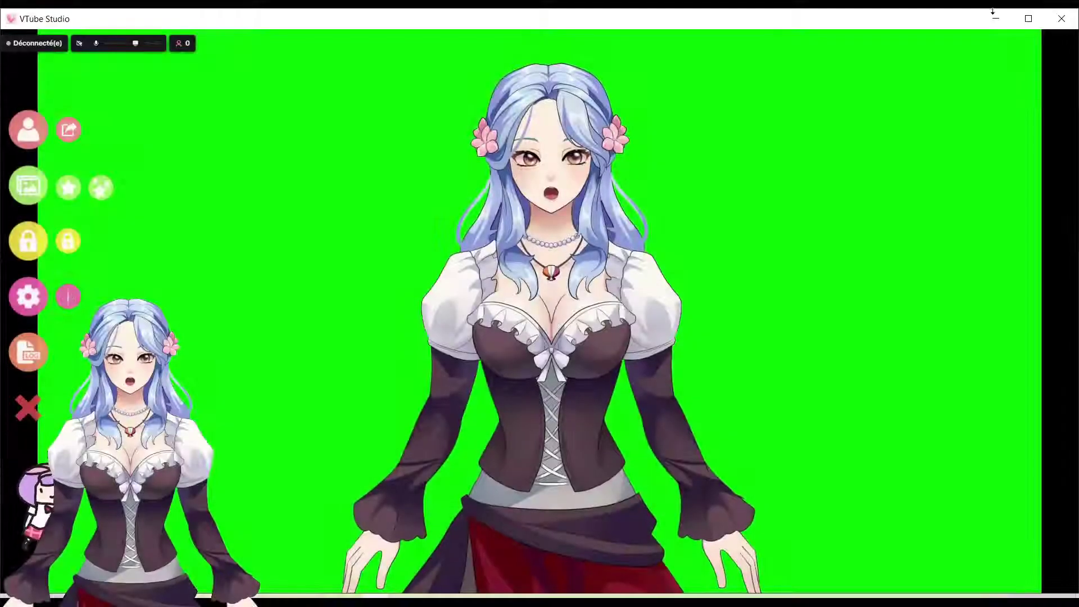
click(995, 18)
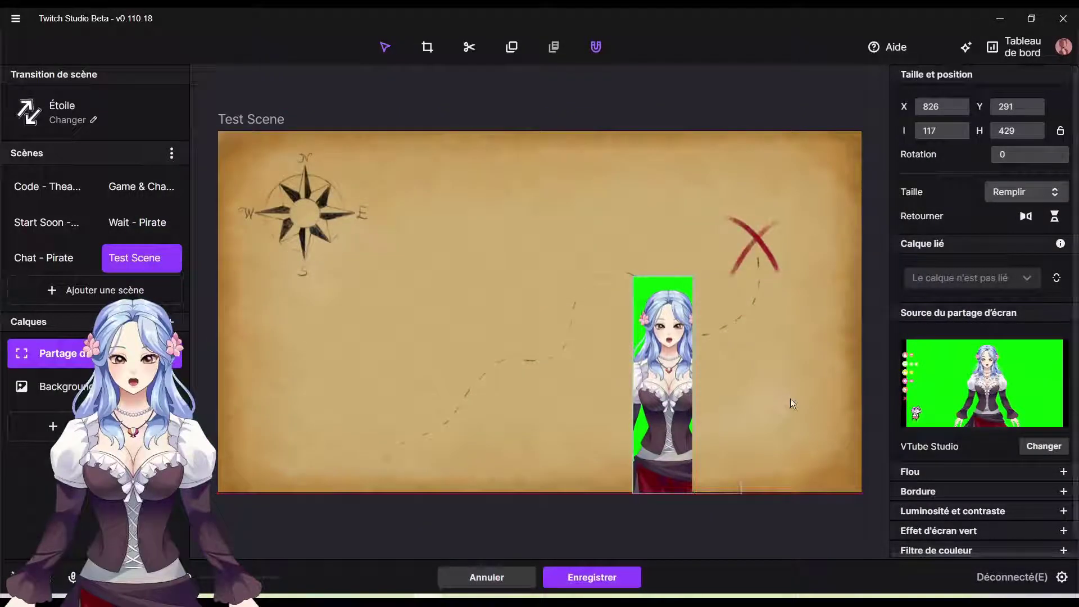
Move the capture to the map's bottom-right and widen it to 365×429 at X 915, Y 320.
drag(795, 429, 758, 434)
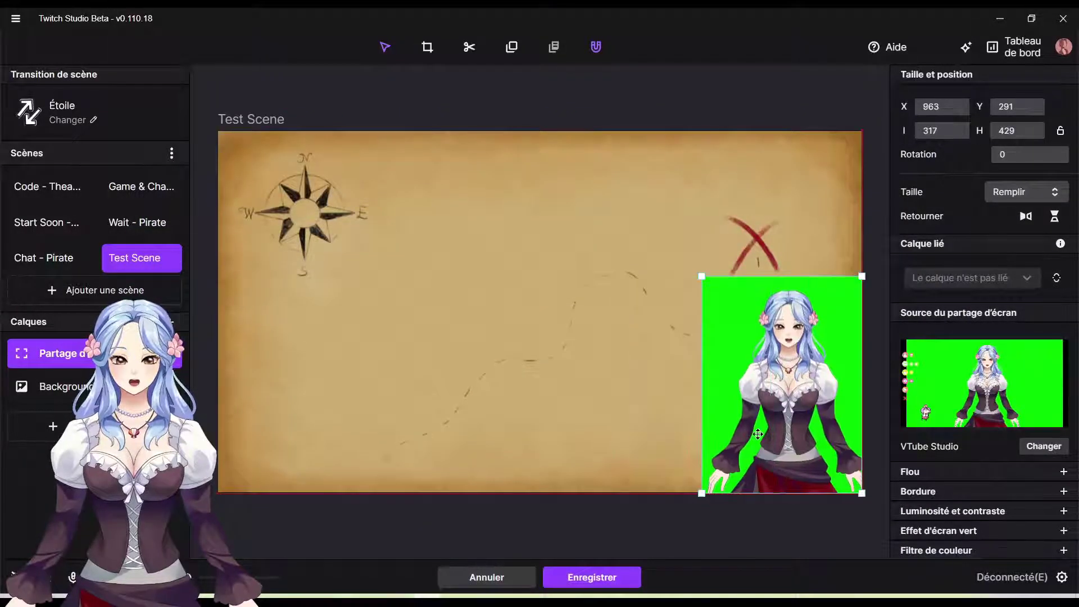
drag(702, 414, 677, 414)
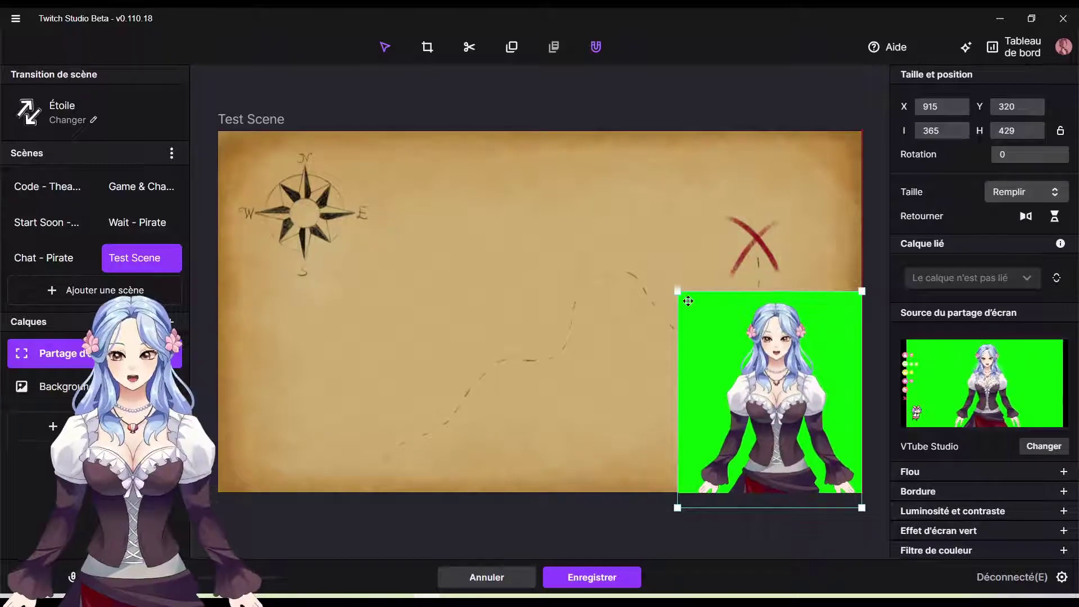
scroll(992, 466, down, 1)
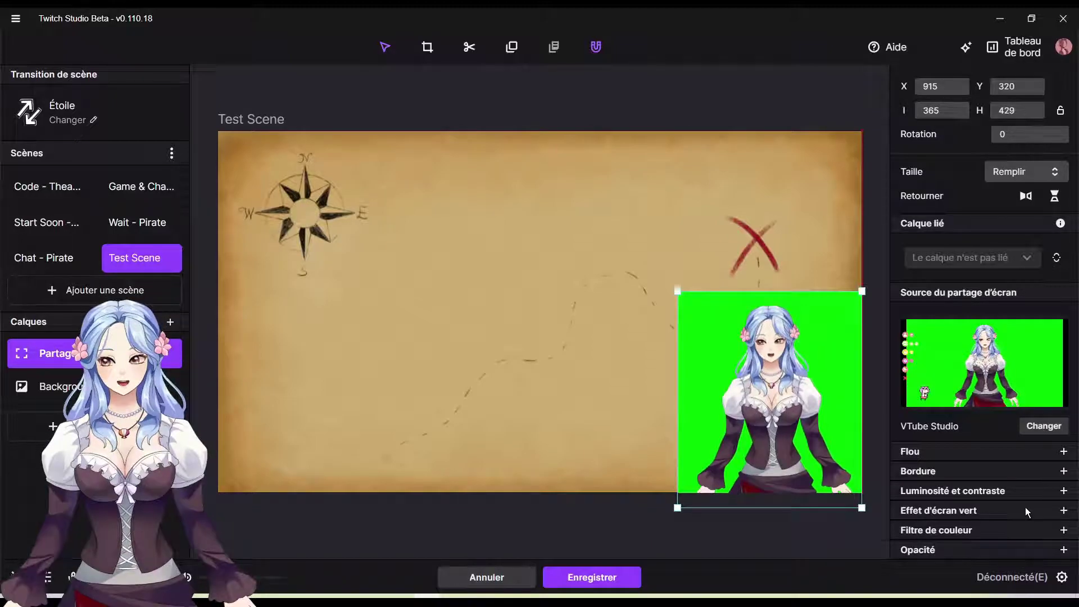
Add an Effet d'écran vert keying out #00FF00 at similarity 0.4, then save Test Scene.
click(1064, 511)
scroll(994, 496, down, 1)
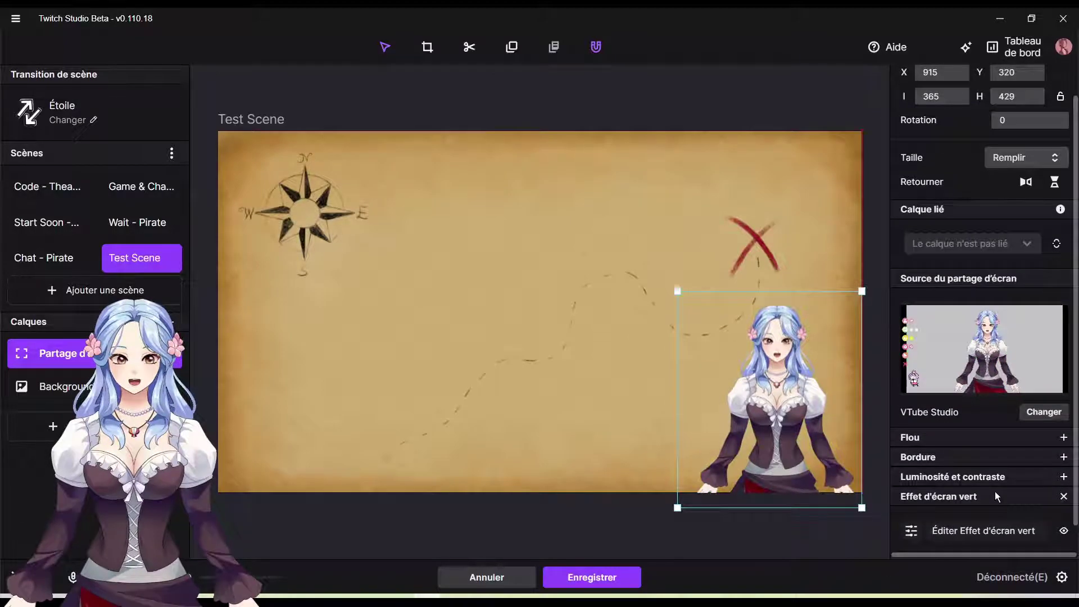
scroll(996, 496, down, 2)
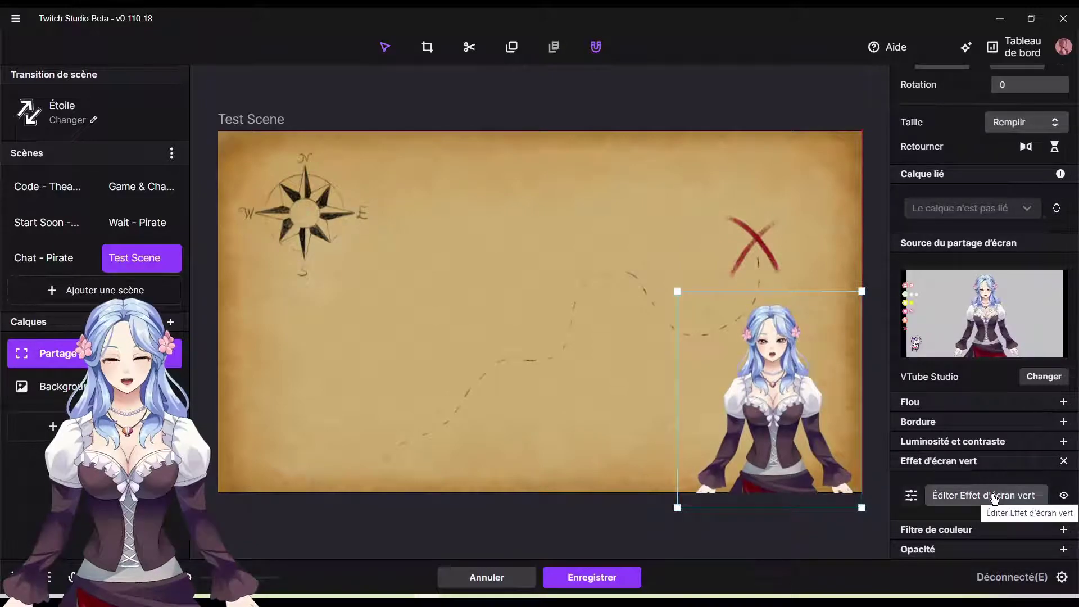
click(994, 497)
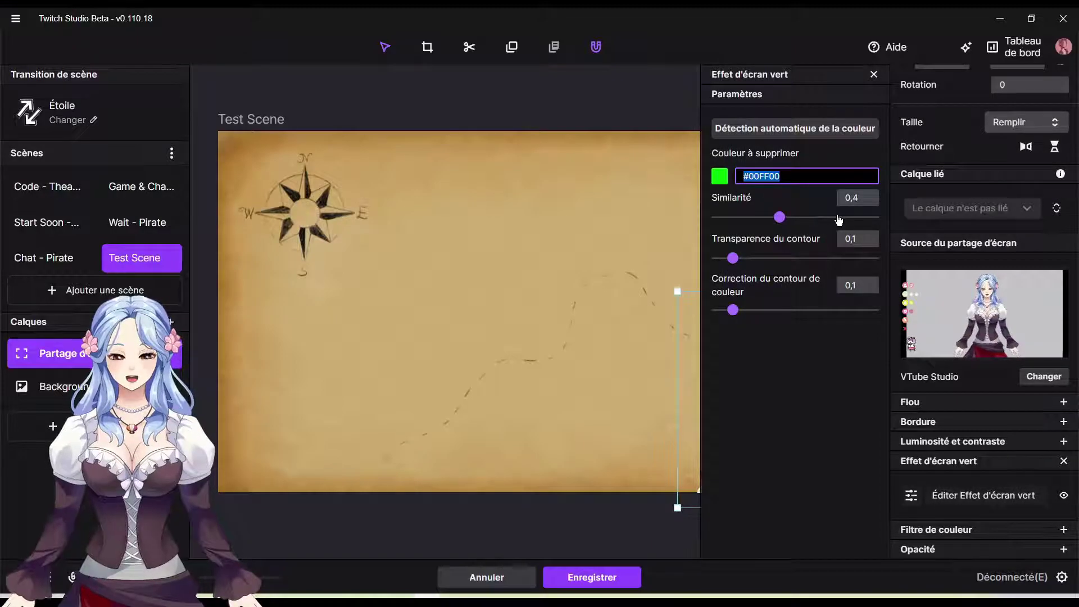
click(684, 76)
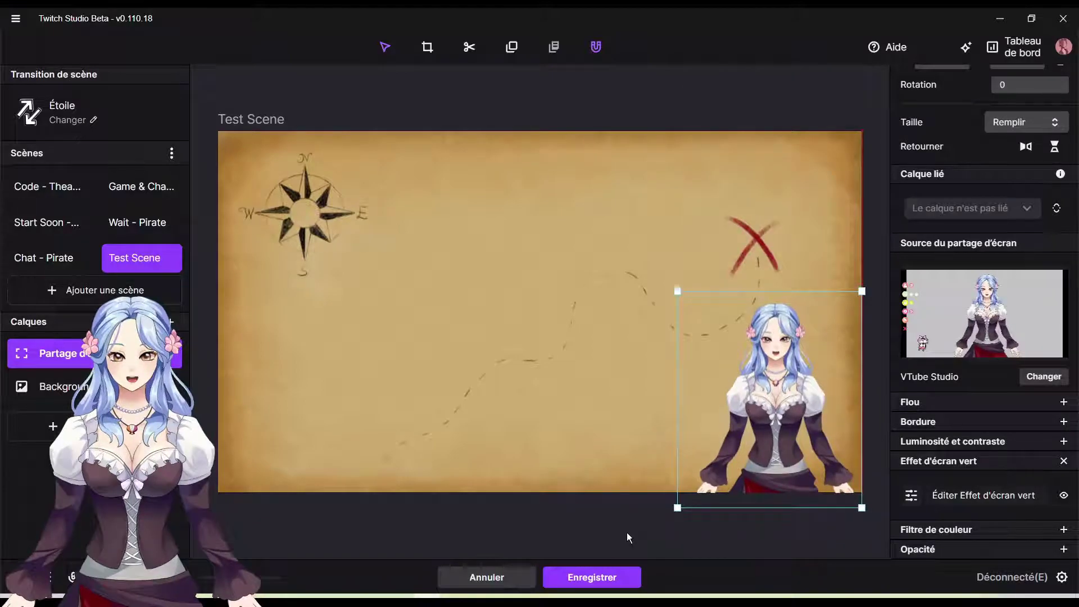
click(629, 576)
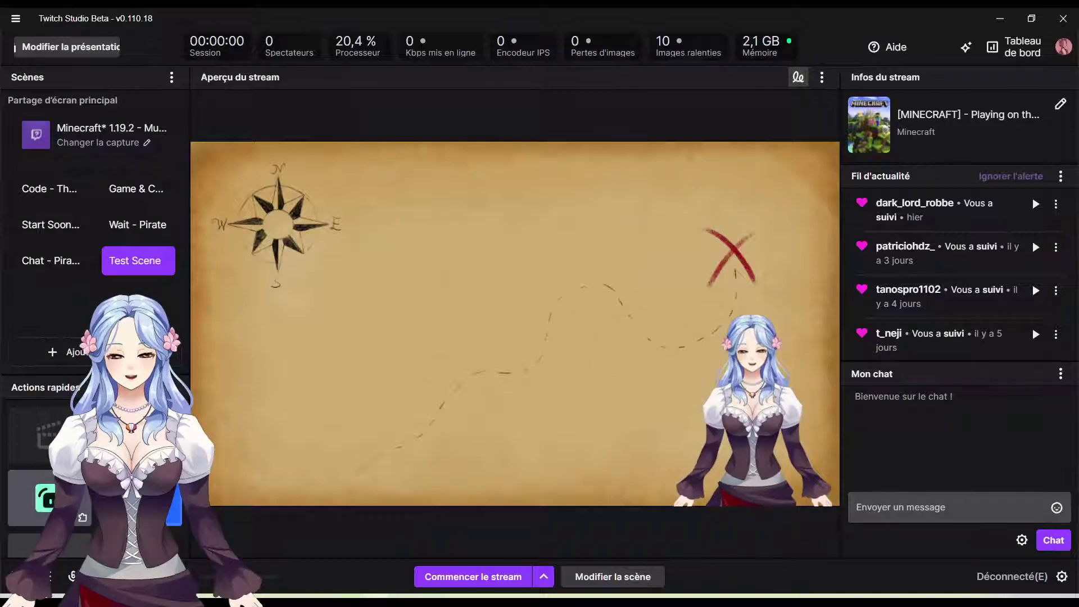
key(alt+Tab)
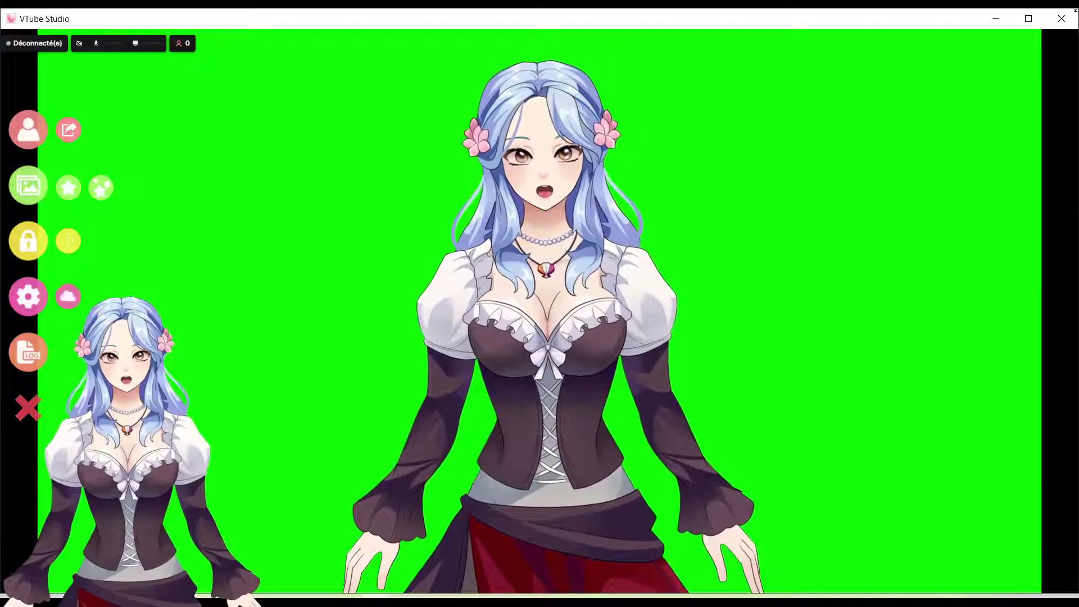
click(995, 21)
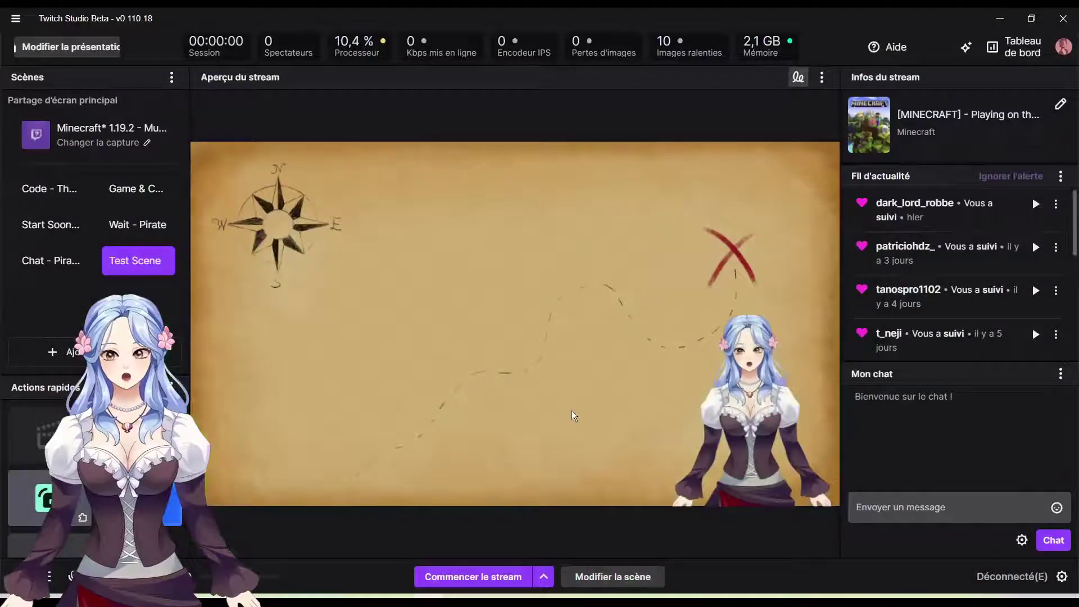